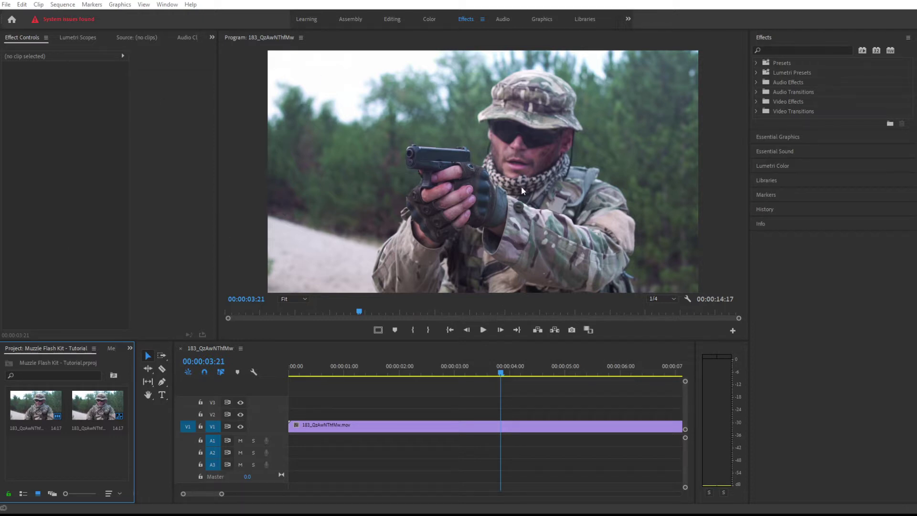
Step: Scrub through the soldier clip and play the sequence from the start to preview it
{"action": "left_click_drag", "start_coordinate": [498, 373], "coordinate": [386, 375]}
{"action": "key", "text": "Home"}
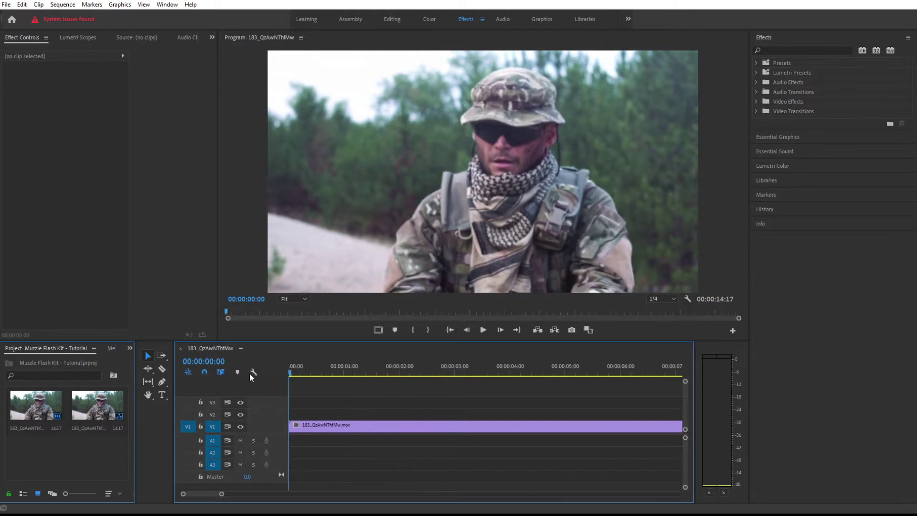
{"action": "left_click", "coordinate": [483, 329]}
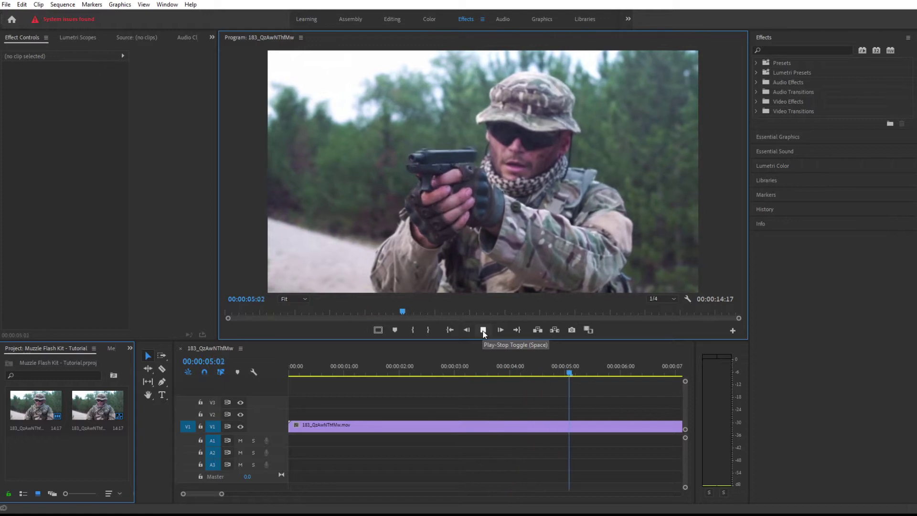
{"action": "left_click", "coordinate": [484, 330]}
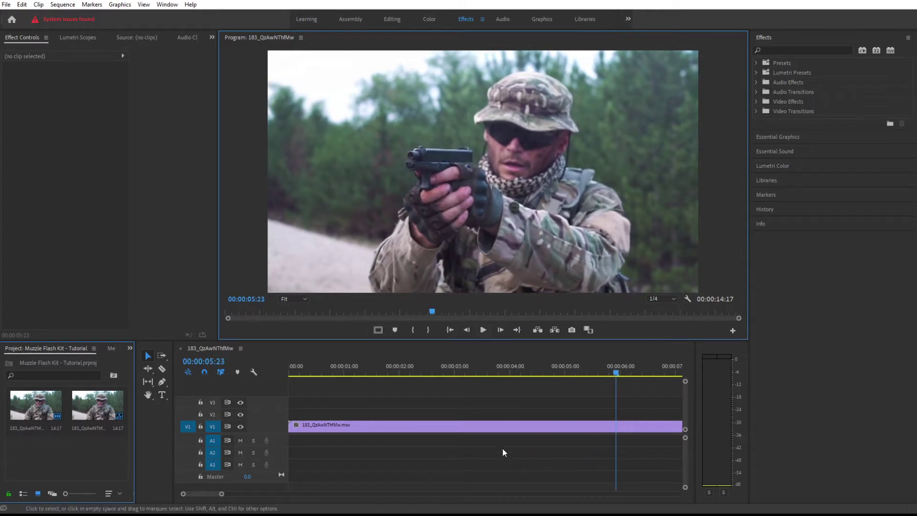
Step: Slow the soldier clip to 50% speed and preview the slowed-down result
{"action": "left_click", "coordinate": [466, 427]}
{"action": "right_click", "coordinate": [466, 427]}
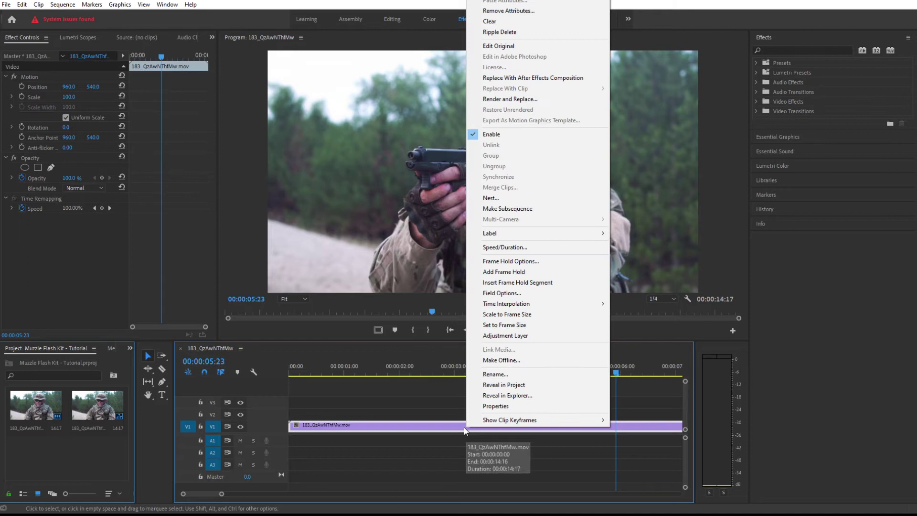
{"action": "left_click", "coordinate": [505, 247]}
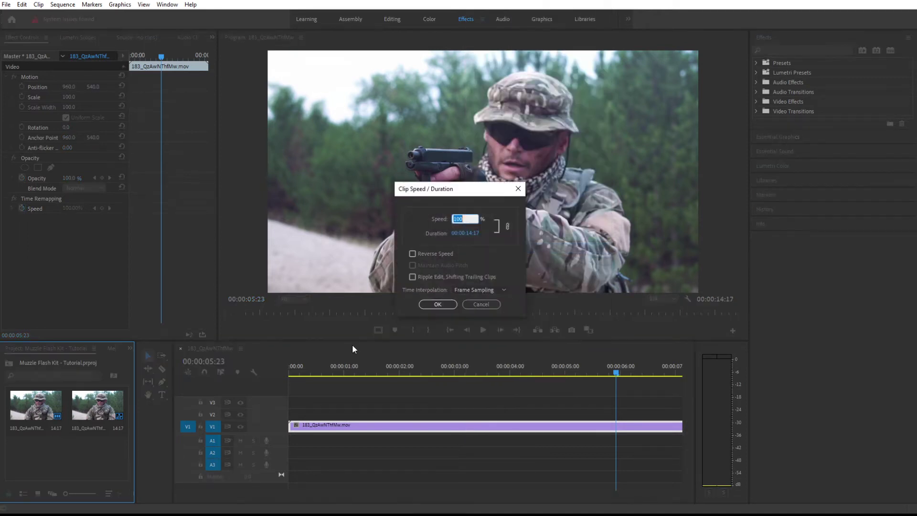
{"action": "type", "text": "50"}
{"action": "key", "text": "Return"}
{"action": "left_click", "coordinate": [389, 366]}
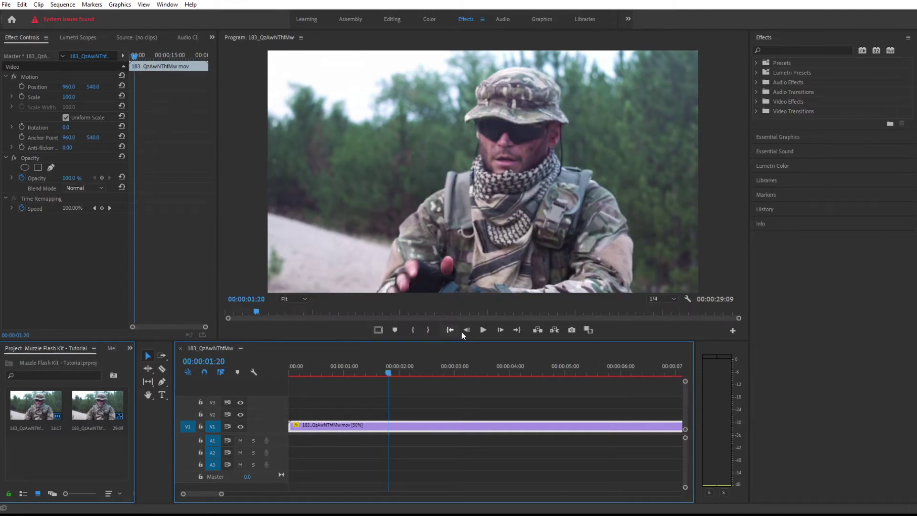
{"action": "left_click", "coordinate": [483, 330]}
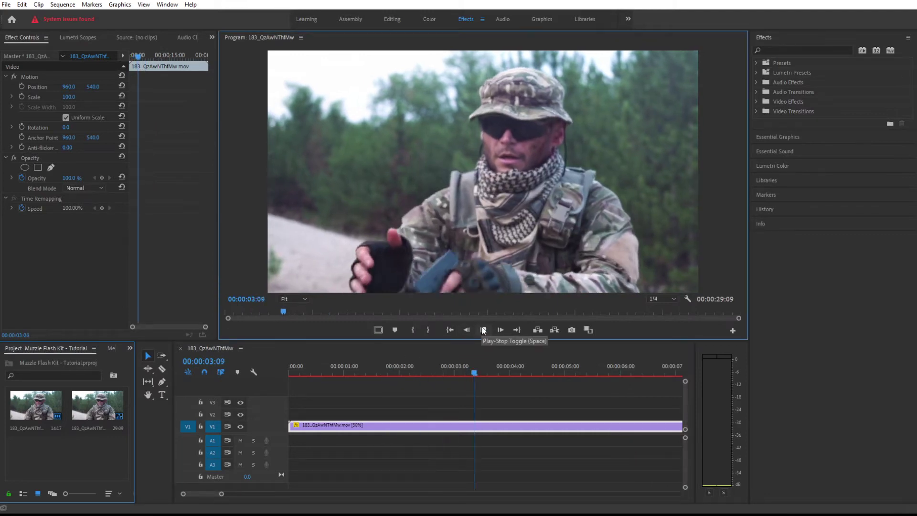
{"action": "left_click", "coordinate": [483, 330]}
Step: Change the soldier clip's speed to 200% and preview the faster playback
{"action": "right_click", "coordinate": [384, 428]}
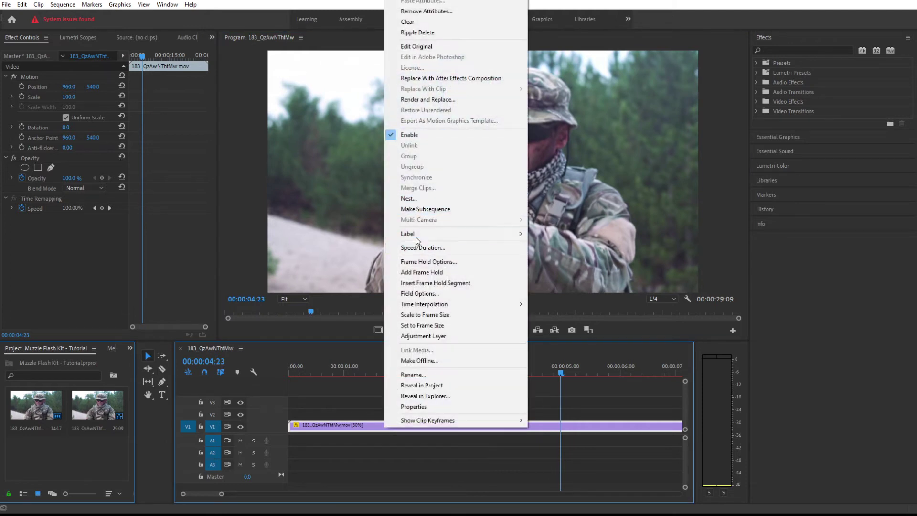
{"action": "left_click", "coordinate": [416, 248]}
{"action": "type", "text": "200"}
{"action": "key", "text": "Return"}
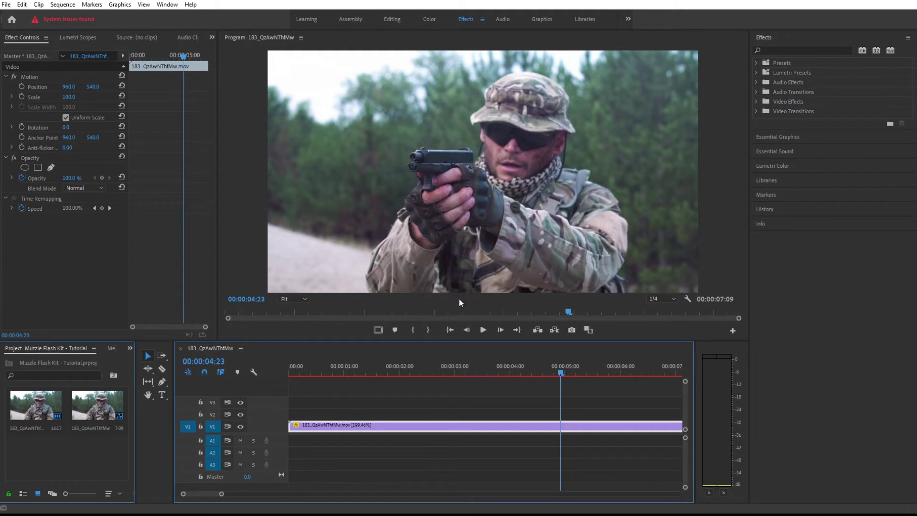
{"action": "left_click", "coordinate": [409, 366]}
{"action": "left_click", "coordinate": [482, 330]}
{"action": "left_click", "coordinate": [483, 329]}
{"action": "left_click", "coordinate": [335, 368]}
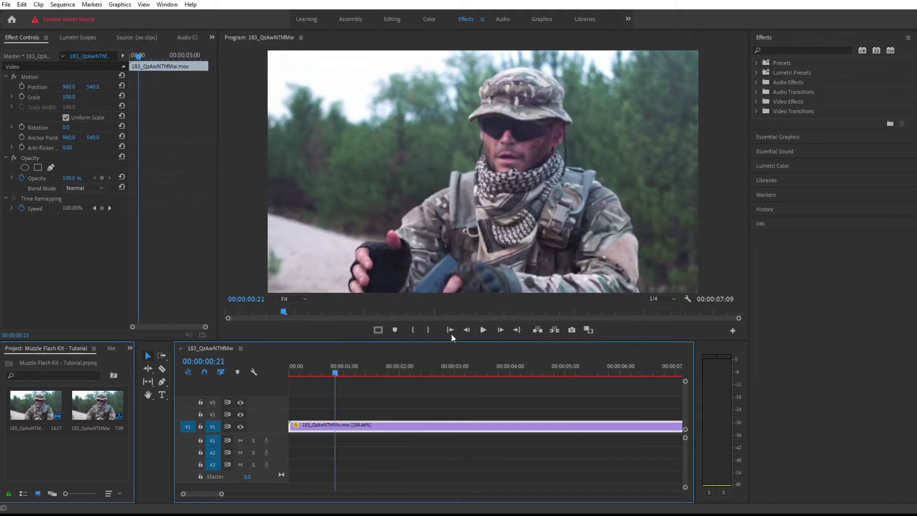
{"action": "left_click", "coordinate": [483, 330]}
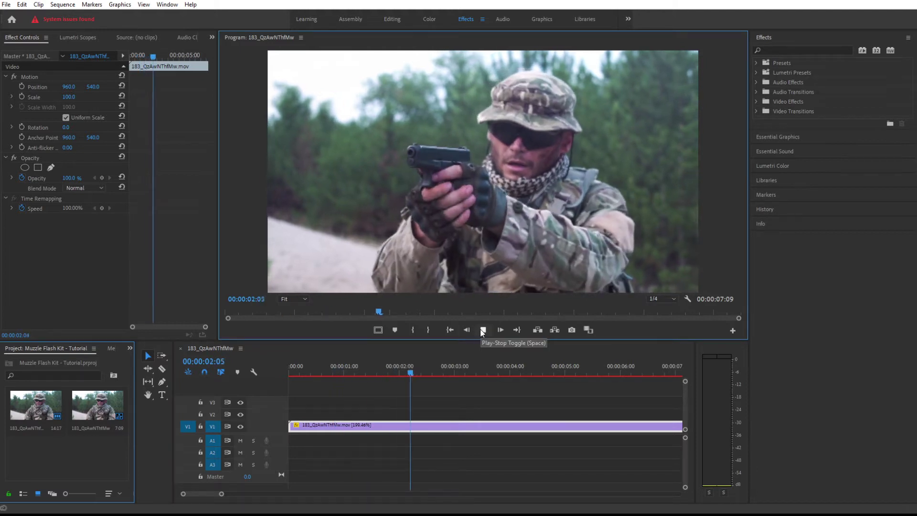
{"action": "left_click", "coordinate": [478, 330]}
Step: Set the soldier clip to 300% speed, shortening it to 00:00:04:22, and play it
{"action": "right_click", "coordinate": [405, 426]}
{"action": "left_click", "coordinate": [445, 247]}
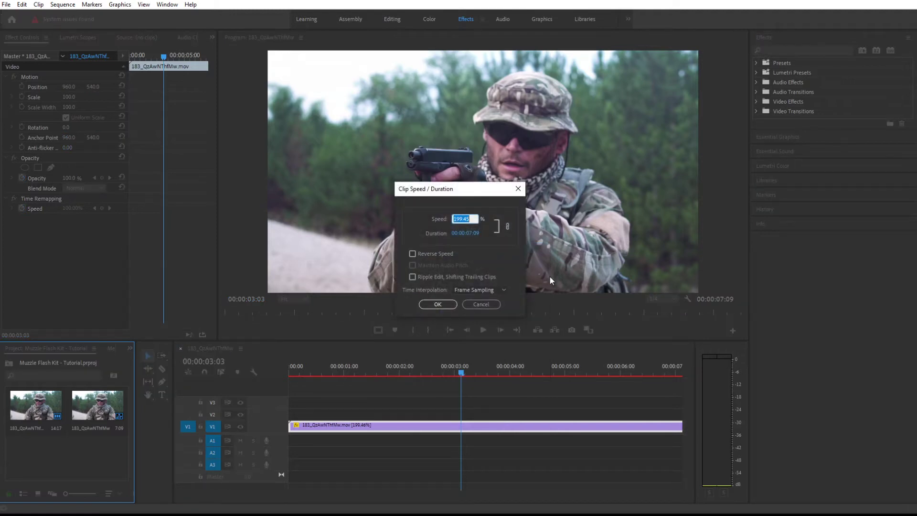
{"action": "type", "text": "300"}
{"action": "key", "text": "Return"}
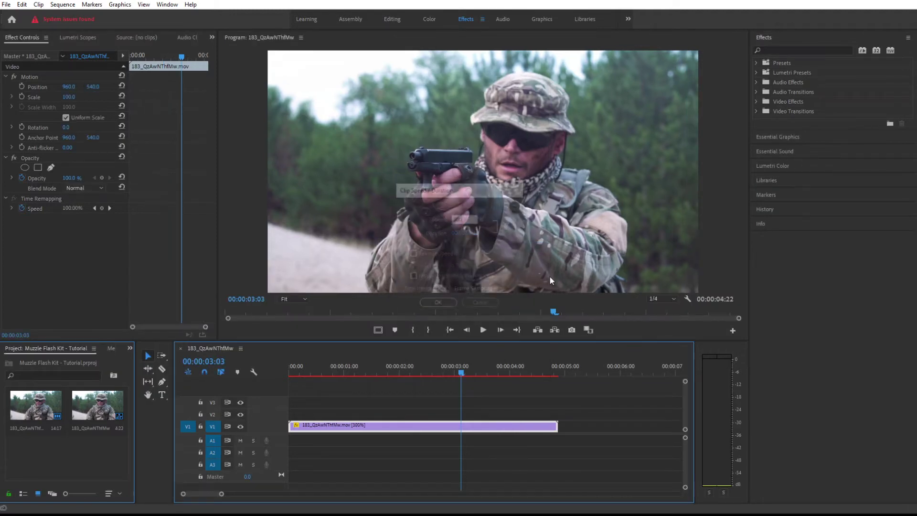
{"action": "left_click", "coordinate": [341, 370]}
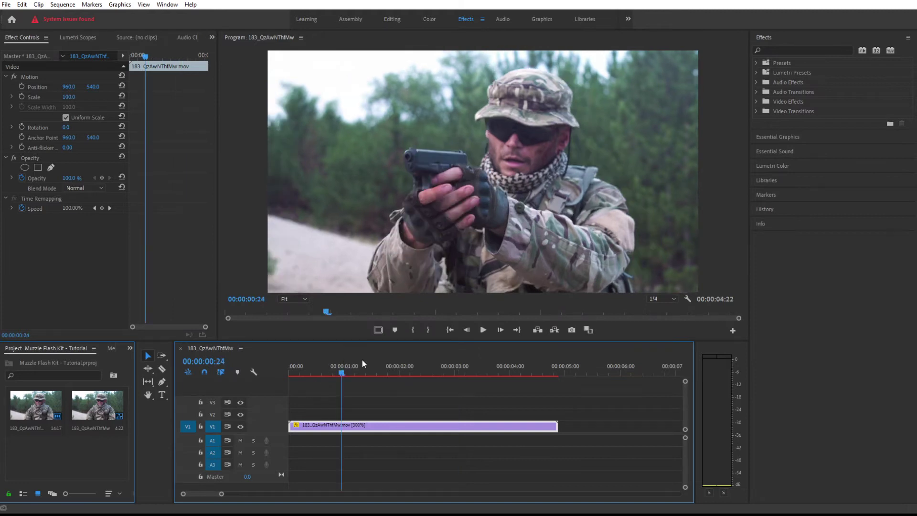
{"action": "left_click", "coordinate": [480, 331]}
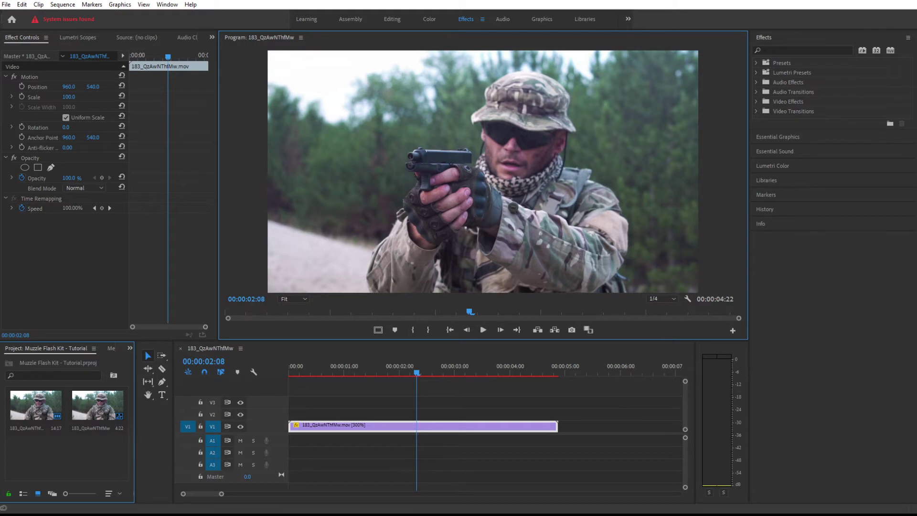
Step: In File Explorer, go up from -- Footage to the Real Muzzle Flash Kit folder
{"action": "key", "text": "alt+Tab"}
{"action": "left_click", "coordinate": [327, 142]}
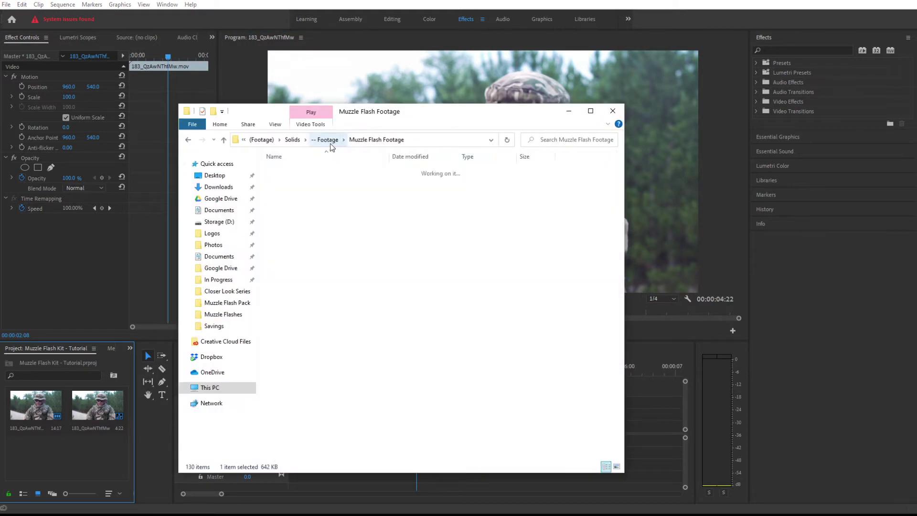
{"action": "left_click", "coordinate": [292, 140]}
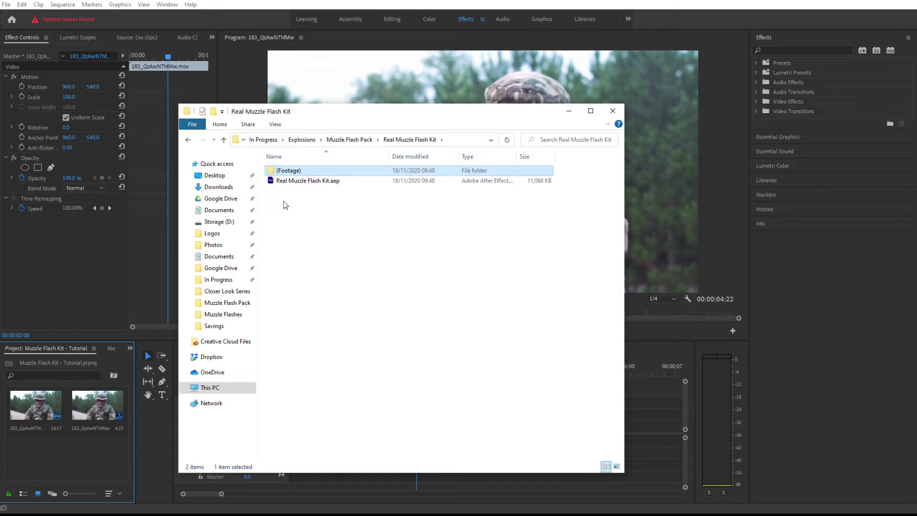
{"action": "left_click", "coordinate": [313, 181]}
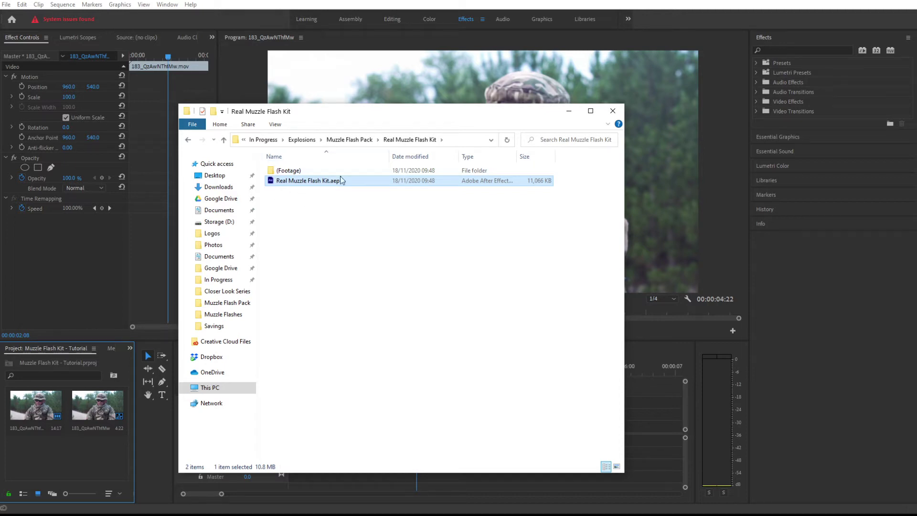
{"action": "left_click", "coordinate": [286, 173]}
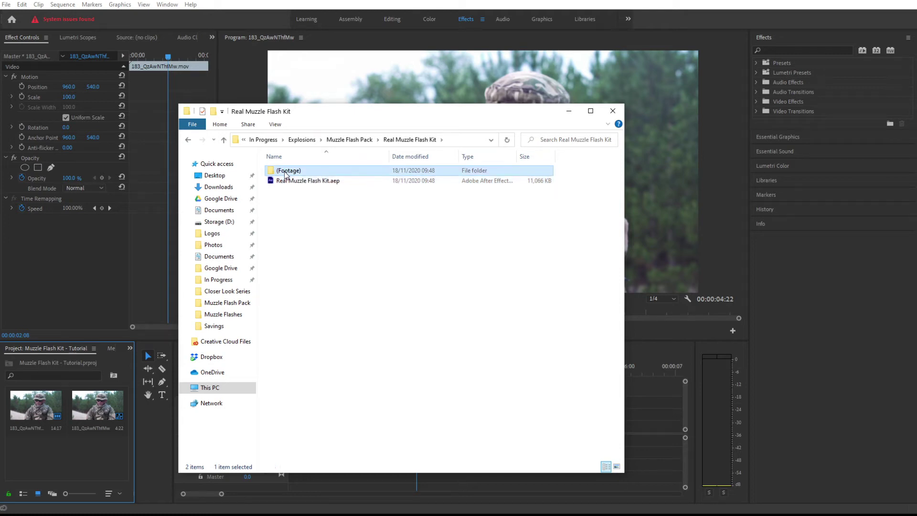
Step: Open (Footage) > Solids > -- Footage > Muzzle Flash Footage and import Muzzle Flash 04.mp4
{"action": "double_click", "coordinate": [286, 173]}
{"action": "double_click", "coordinate": [286, 174]}
{"action": "double_click", "coordinate": [285, 171]}
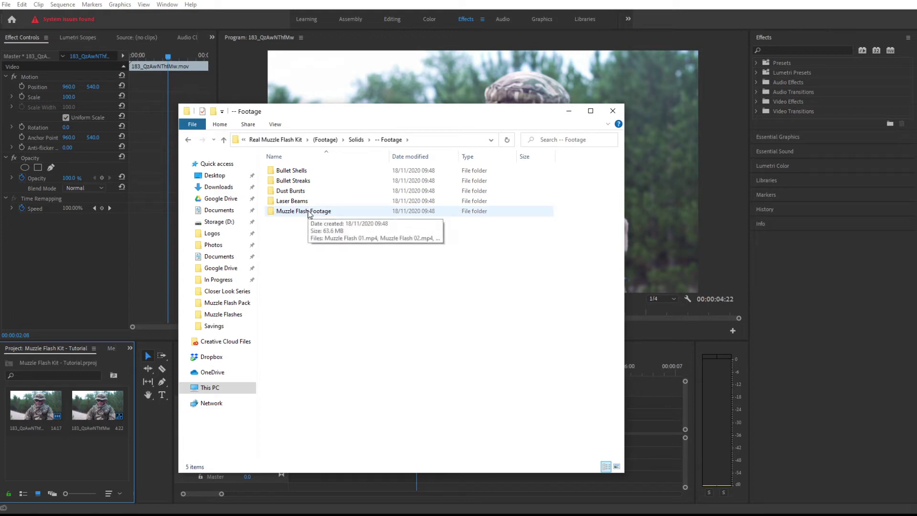
{"action": "double_click", "coordinate": [308, 212]}
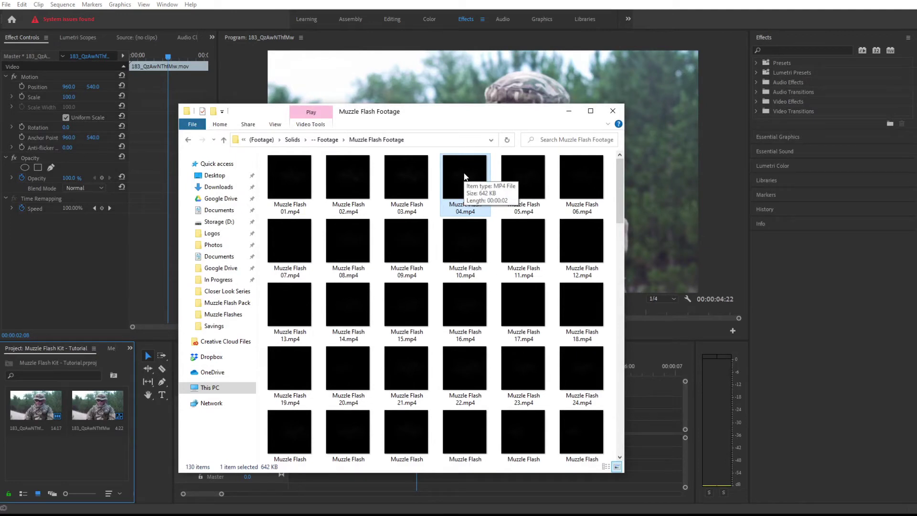
{"action": "left_click_drag", "start_coordinate": [465, 177], "coordinate": [84, 451]}
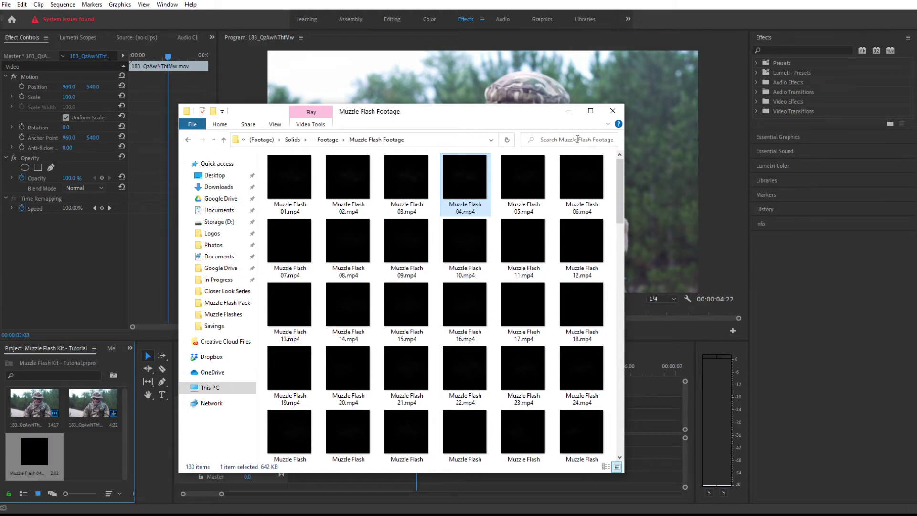
{"action": "left_click", "coordinate": [569, 113]}
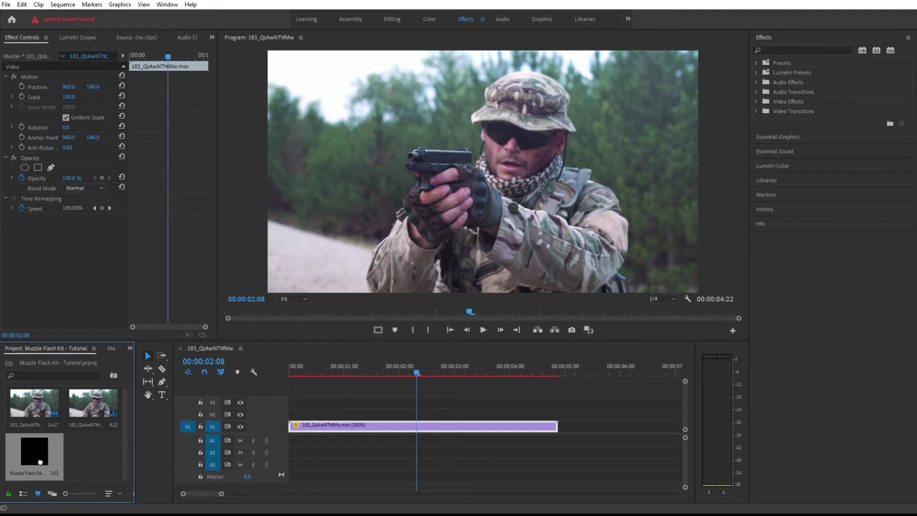
Step: Place Muzzle Flash 04.mp4 on V2 above the soldier clip, starting around 00:00:01:13
{"action": "left_click_drag", "start_coordinate": [61, 457], "coordinate": [370, 412]}
{"action": "mouse_move", "coordinate": [369, 373]}
{"action": "left_mouse_down"}
{"action": "mouse_move", "coordinate": [344, 366]}
{"action": "mouse_move", "coordinate": [382, 366]}
{"action": "mouse_move", "coordinate": [373, 367]}
{"action": "left_mouse_up"}
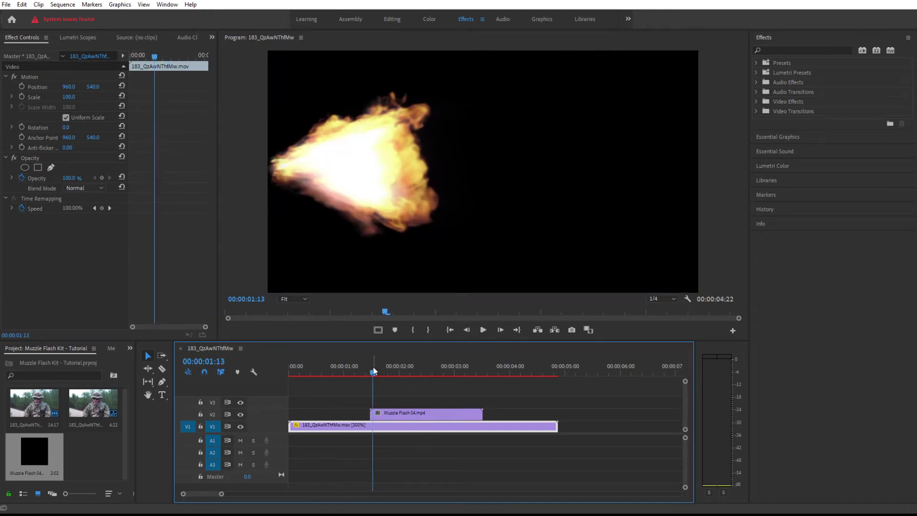
{"action": "left_click", "coordinate": [384, 413]}
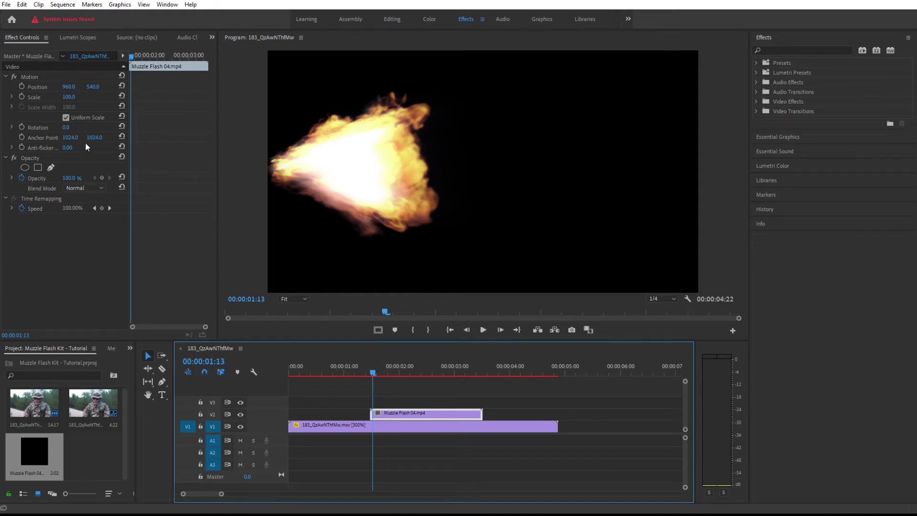
Step: Give the muzzle flash Screen blend mode and 187° rotation, and move it onto the gun barrel
{"action": "left_click", "coordinate": [69, 187]}
{"action": "left_click", "coordinate": [89, 287]}
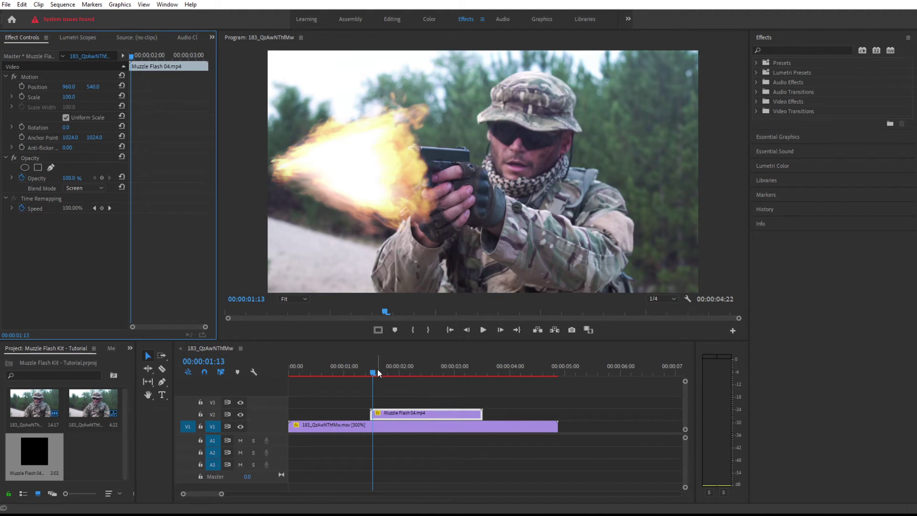
{"action": "mouse_move", "coordinate": [376, 372]}
{"action": "left_mouse_down"}
{"action": "mouse_move", "coordinate": [359, 372]}
{"action": "mouse_move", "coordinate": [384, 373]}
{"action": "mouse_move", "coordinate": [374, 372]}
{"action": "left_mouse_up"}
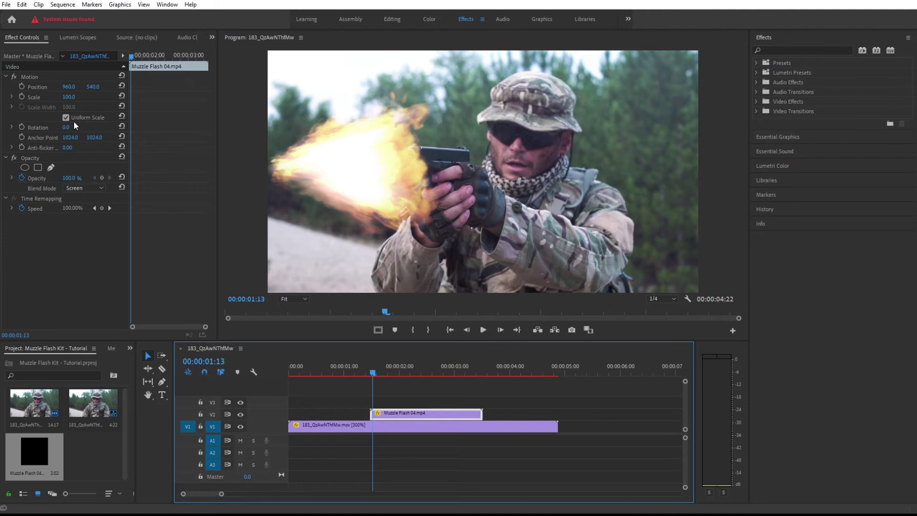
{"action": "left_click_drag", "start_coordinate": [66, 125], "coordinate": [158, 126]}
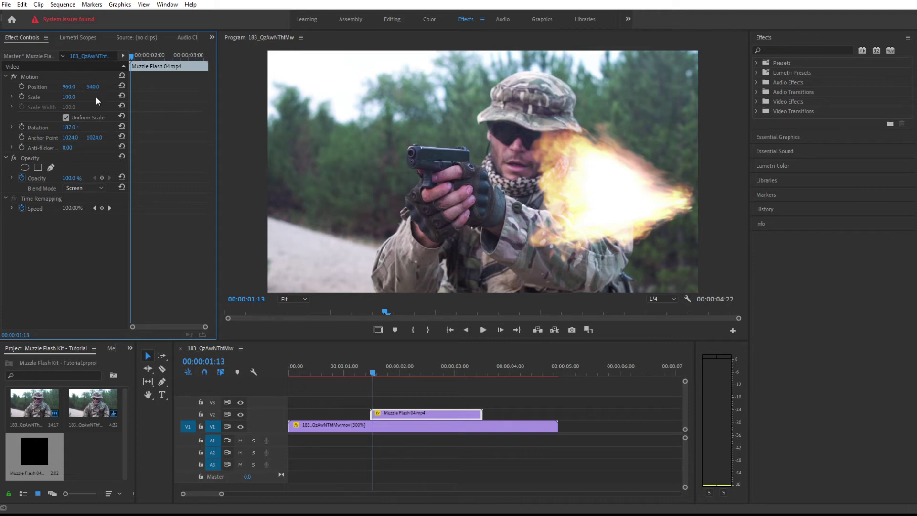
{"action": "left_click_drag", "start_coordinate": [77, 91], "coordinate": [21, 90]}
{"action": "left_click_drag", "start_coordinate": [84, 85], "coordinate": [105, 88]}
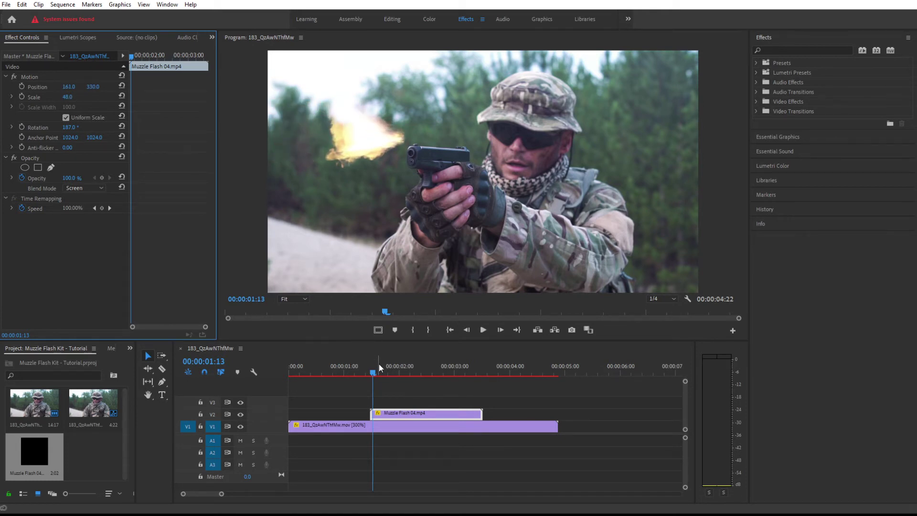
Step: Shift the Muzzle Flash 04 clip about 3 frames later so it starts at 00:00:01:18
{"action": "mouse_move", "coordinate": [379, 367]}
{"action": "left_mouse_down"}
{"action": "mouse_move", "coordinate": [342, 371]}
{"action": "mouse_move", "coordinate": [385, 373]}
{"action": "left_mouse_up"}
{"action": "left_click_drag", "start_coordinate": [388, 412], "coordinate": [400, 413]}
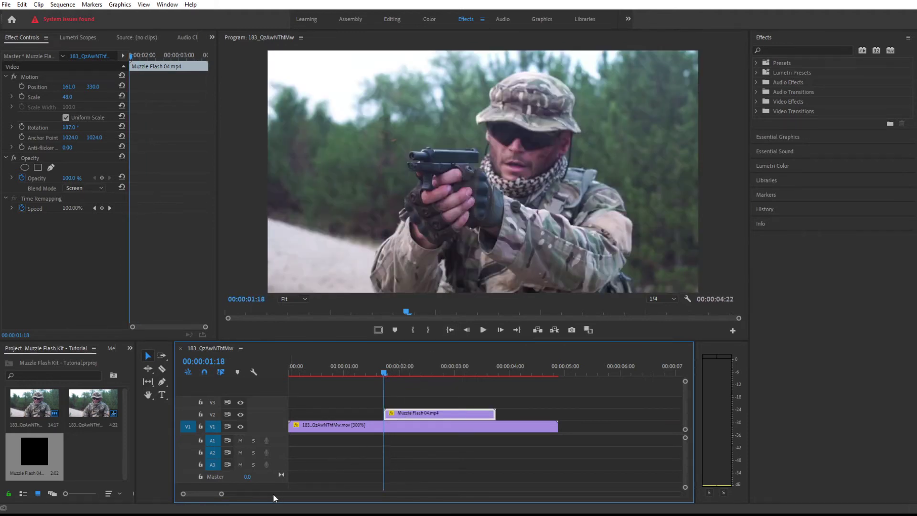
{"action": "left_click_drag", "start_coordinate": [225, 492], "coordinate": [213, 492]}
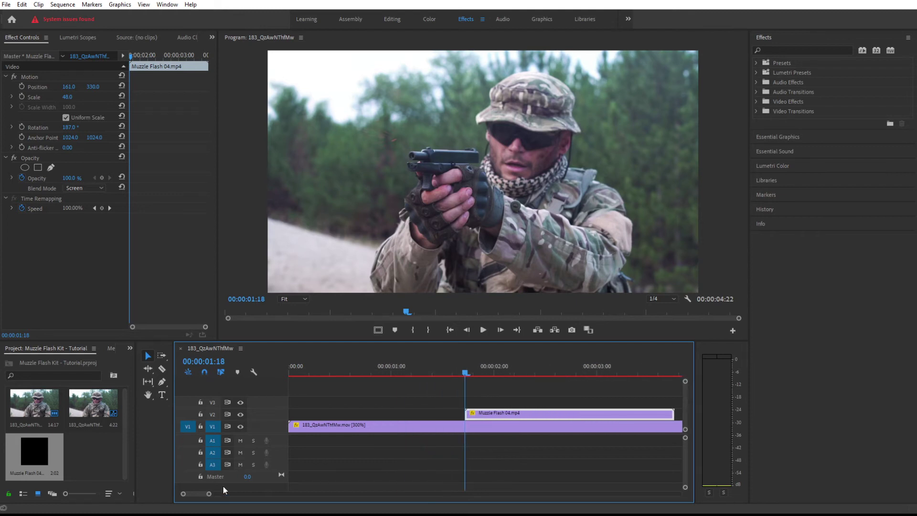
{"action": "left_click_drag", "start_coordinate": [466, 373], "coordinate": [470, 375]}
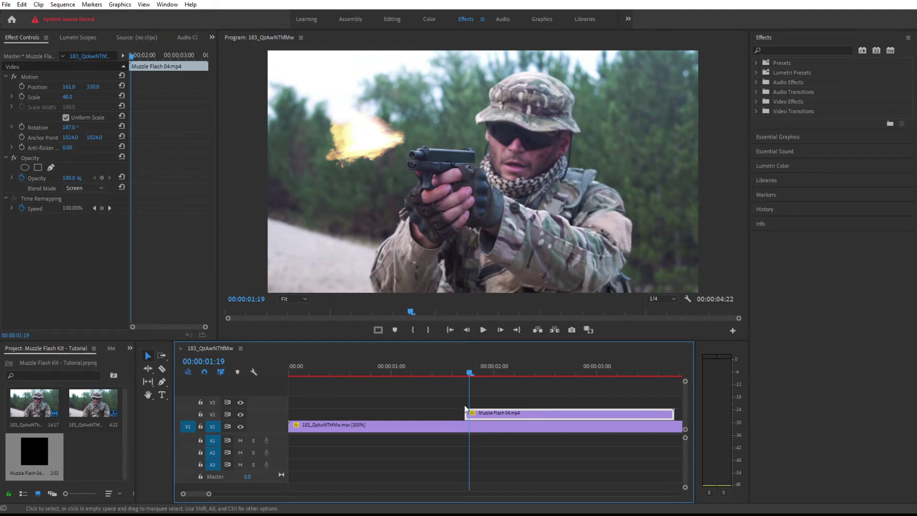
Step: Move the muzzle flash to position 195, 402 at the pistol barrel tip
{"action": "left_click_drag", "start_coordinate": [94, 90], "coordinate": [129, 89]}
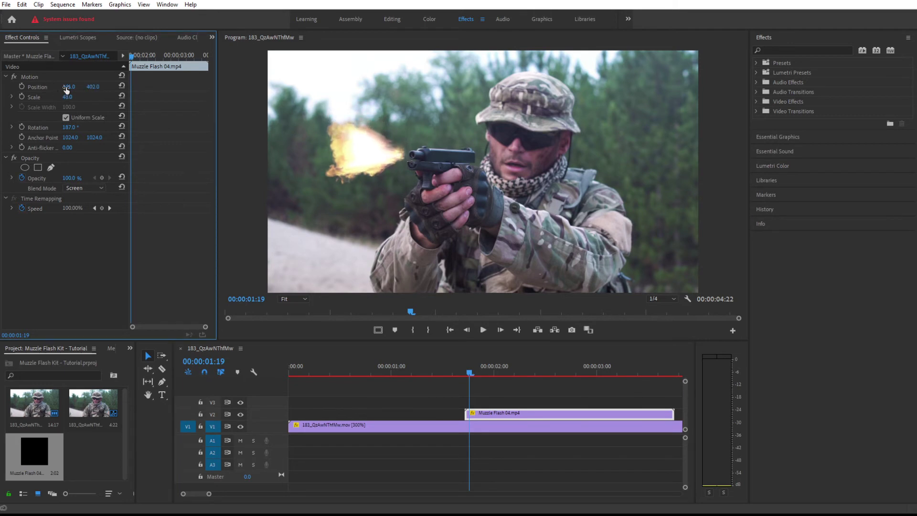
{"action": "left_click_drag", "start_coordinate": [66, 87], "coordinate": [82, 87]}
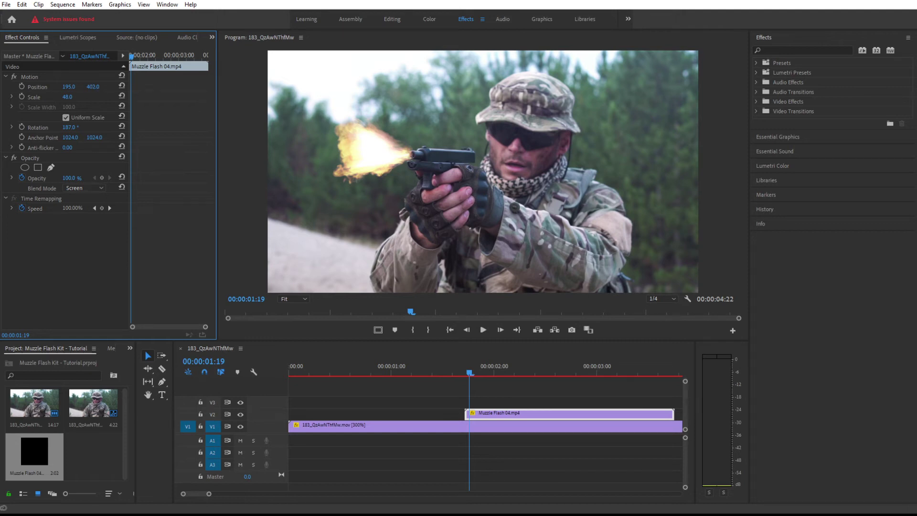
{"action": "left_click", "coordinate": [95, 86]}
Step: Preview the sequence twice from the start to check the muzzle flash
{"action": "left_click_drag", "start_coordinate": [334, 362], "coordinate": [289, 366]}
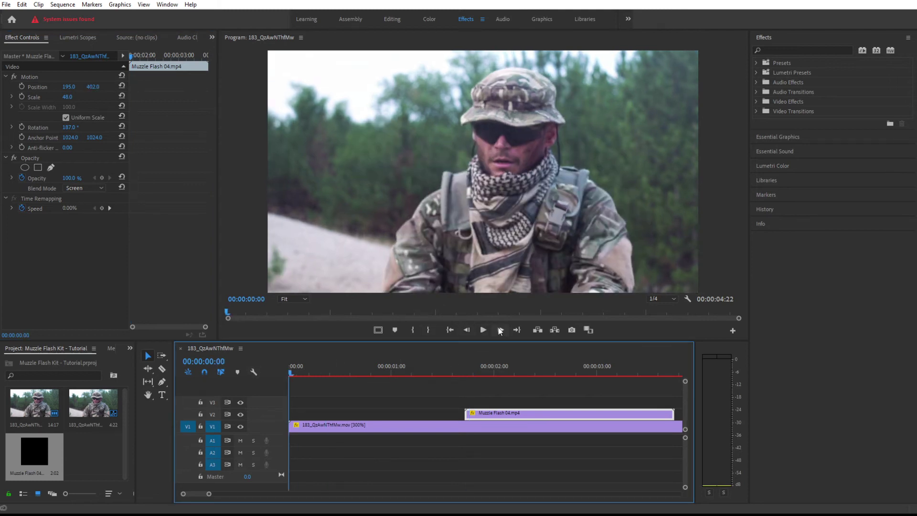
{"action": "left_click", "coordinate": [484, 330]}
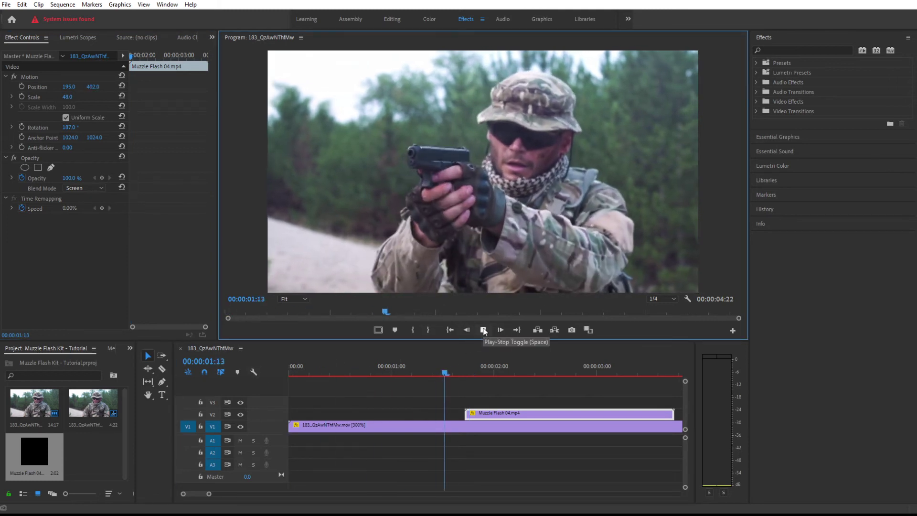
{"action": "left_click", "coordinate": [483, 329]}
{"action": "left_click_drag", "start_coordinate": [305, 374], "coordinate": [297, 368]}
{"action": "left_click", "coordinate": [483, 329]}
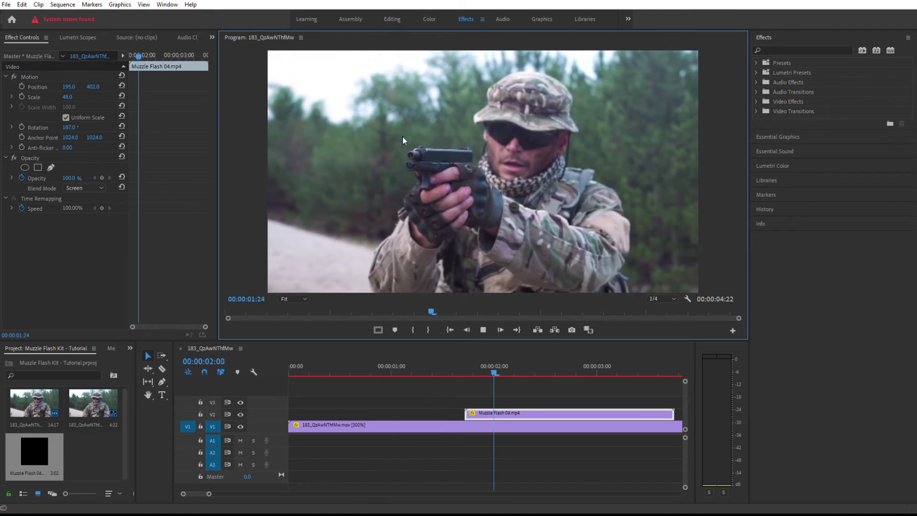
{"action": "left_click", "coordinate": [484, 329]}
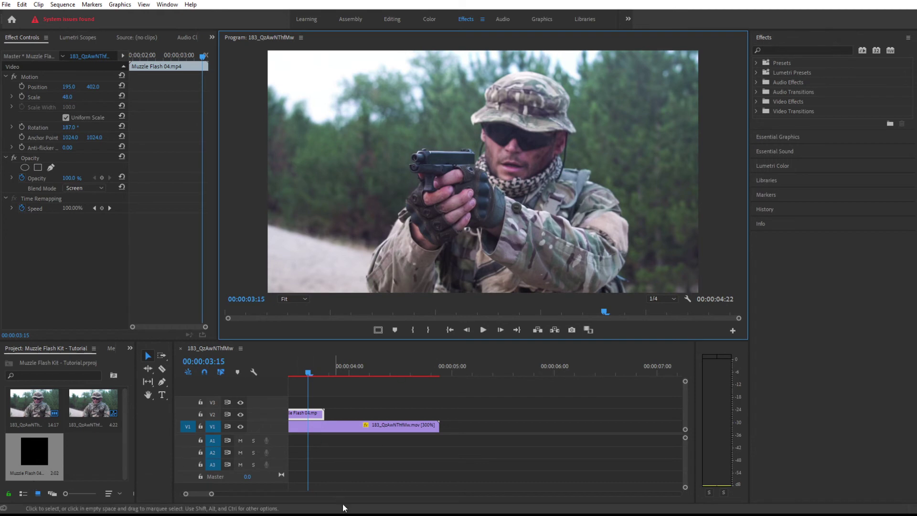
{"action": "left_click_drag", "start_coordinate": [197, 494], "coordinate": [182, 496]}
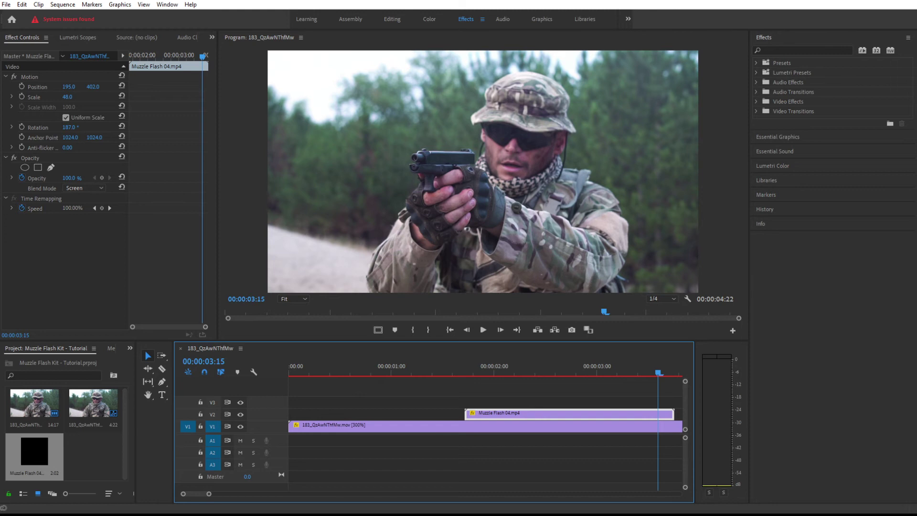
Step: Open the Bullet Shells folder and drop Bullet Shell 02.mp4 onto V3 above the muzzle flash
{"action": "key", "text": "alt+Tab"}
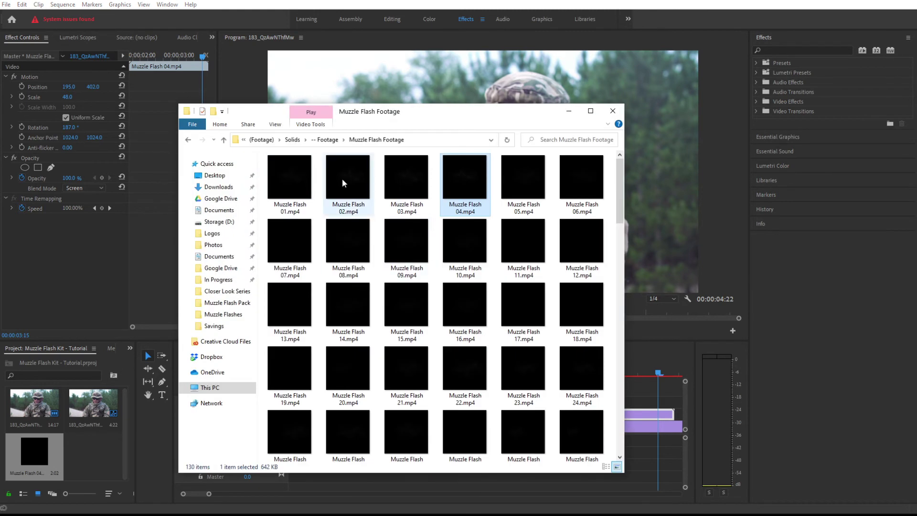
{"action": "key", "text": "alt+Up"}
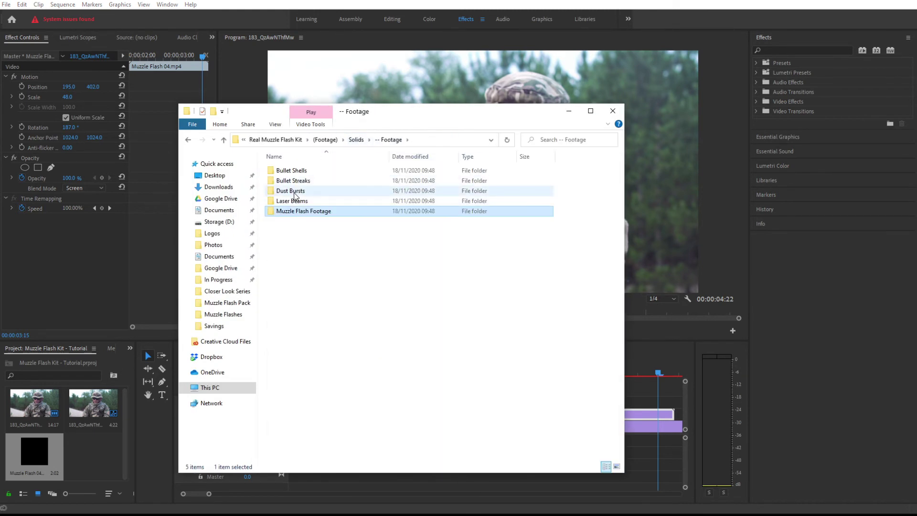
{"action": "double_click", "coordinate": [295, 171]}
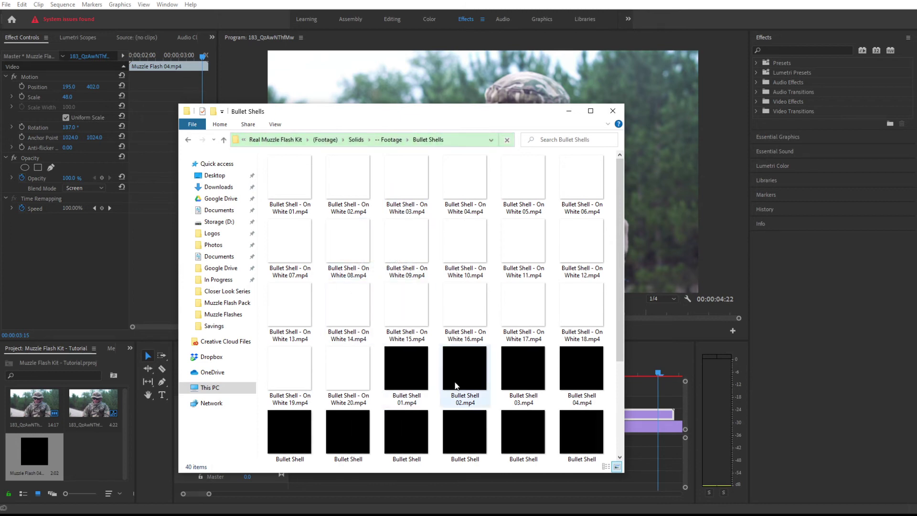
{"action": "scroll", "coordinate": [415, 377], "scroll_direction": "down", "scroll_amount": 3}
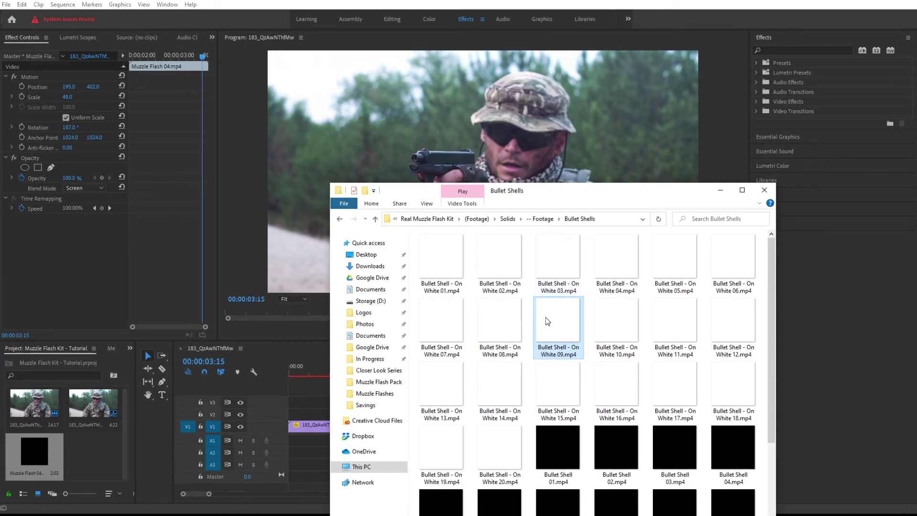
{"action": "left_click_drag", "start_coordinate": [541, 191], "coordinate": [448, 103]}
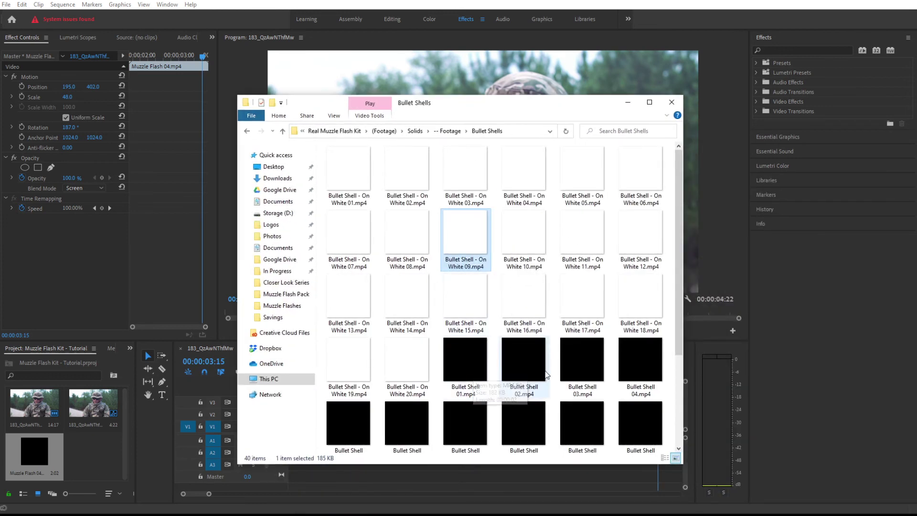
{"action": "left_click_drag", "start_coordinate": [451, 110], "coordinate": [430, 69]}
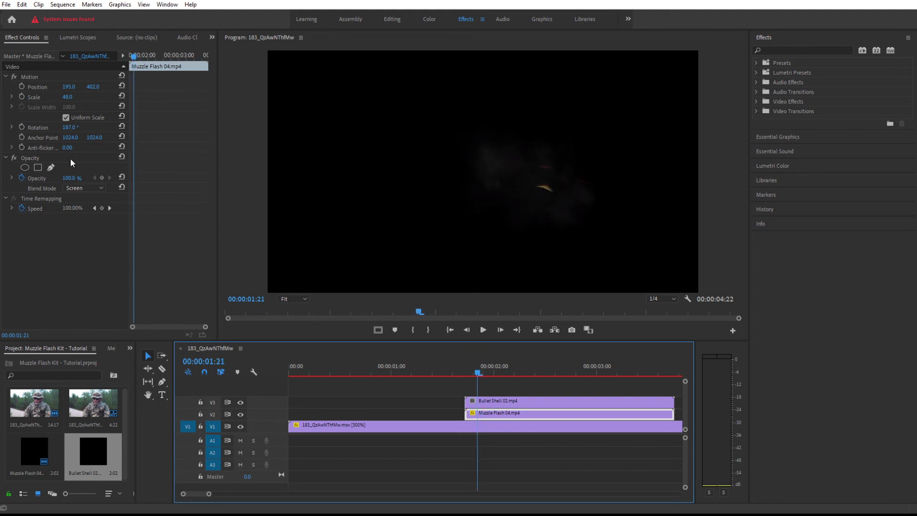
Step: Set the Bullet Shell 02 clip's blend mode to Screen
{"action": "left_click", "coordinate": [516, 401]}
{"action": "left_click", "coordinate": [73, 187]}
{"action": "left_click", "coordinate": [90, 287]}
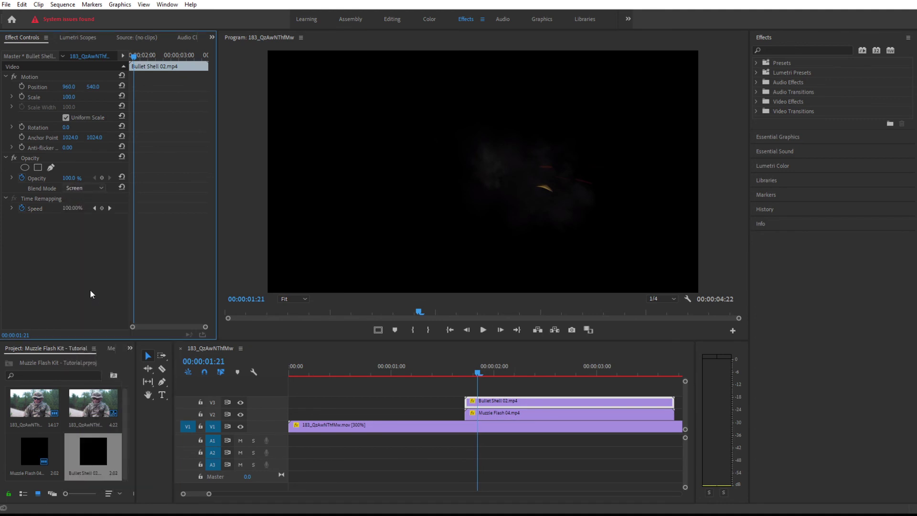
{"action": "left_click", "coordinate": [535, 189]}
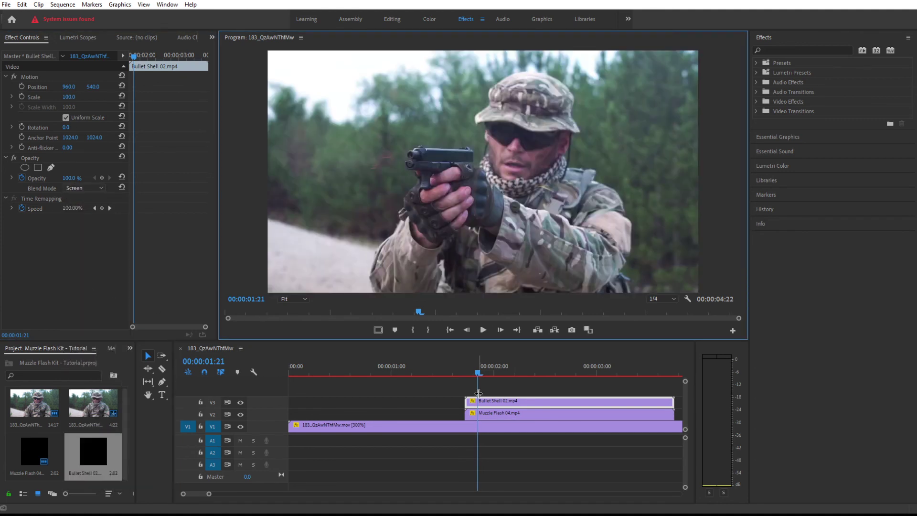
Step: Move the bullet shell to position 938, 488 beside the gun and preview the shot
{"action": "mouse_move", "coordinate": [477, 377]}
{"action": "left_mouse_down"}
{"action": "mouse_move", "coordinate": [452, 366]}
{"action": "mouse_move", "coordinate": [470, 370]}
{"action": "left_mouse_up"}
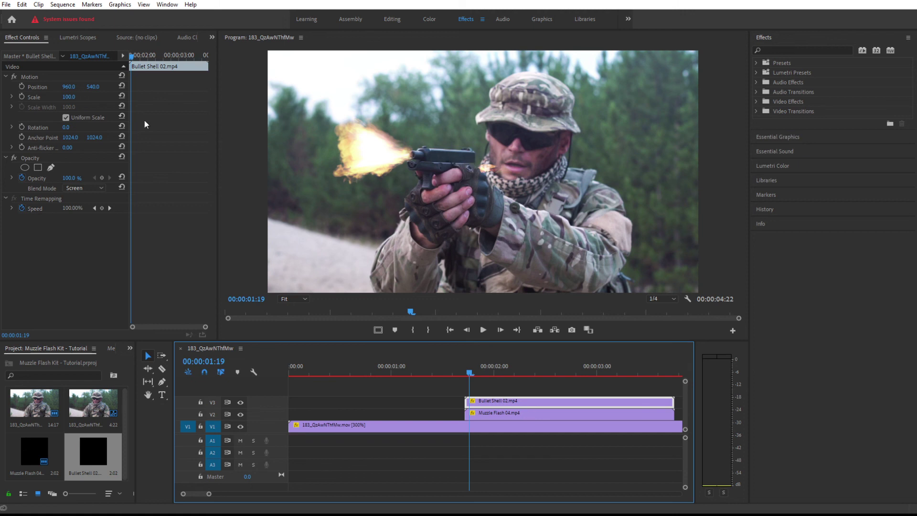
{"action": "left_click_drag", "start_coordinate": [67, 85], "coordinate": [87, 86]}
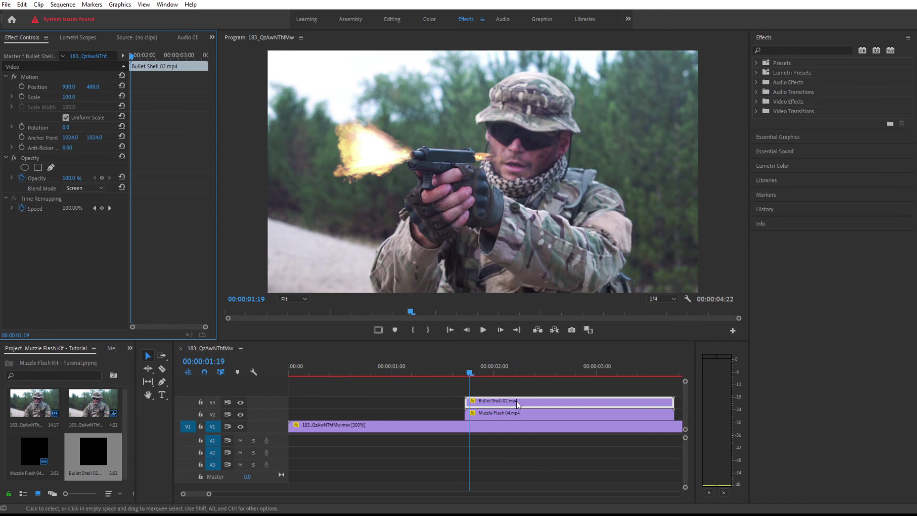
{"action": "left_click", "coordinate": [399, 373]}
{"action": "left_click", "coordinate": [482, 329]}
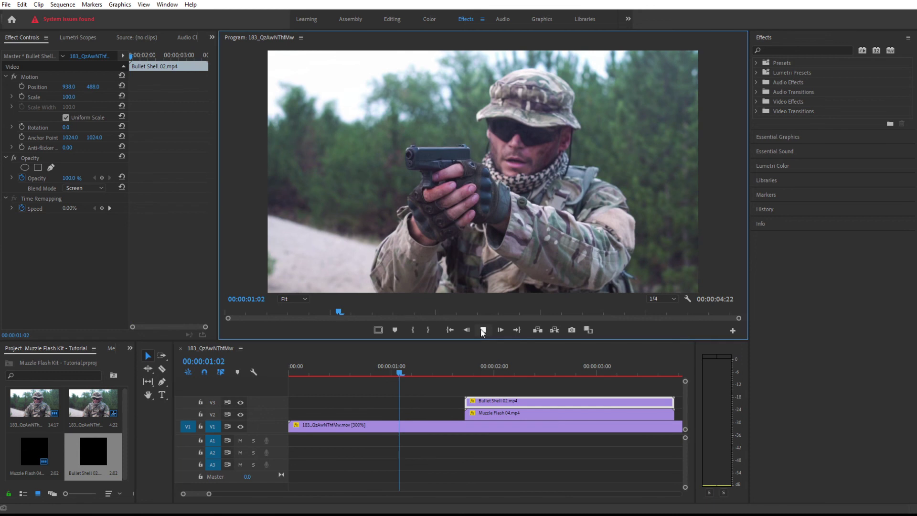
{"action": "left_click", "coordinate": [418, 372]}
{"action": "left_click", "coordinate": [483, 330]}
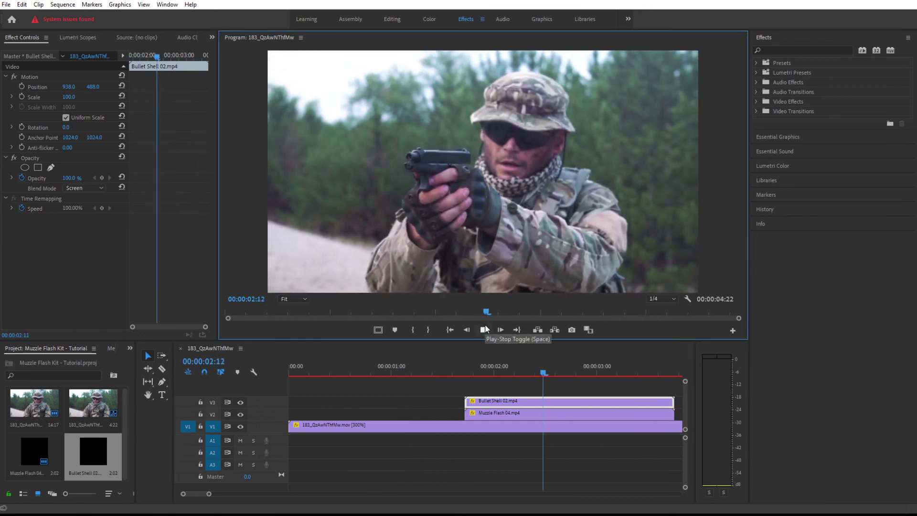
{"action": "left_click", "coordinate": [429, 373]}
{"action": "left_click", "coordinate": [483, 329]}
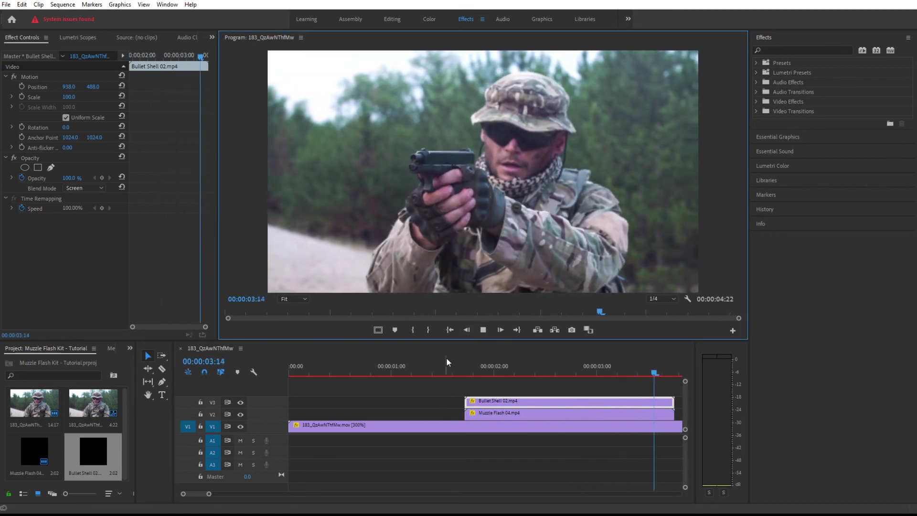
{"action": "left_click_drag", "start_coordinate": [444, 372], "coordinate": [252, 436]}
{"action": "left_click_drag", "start_coordinate": [202, 495], "coordinate": [175, 493]}
{"action": "left_click", "coordinate": [357, 361]}
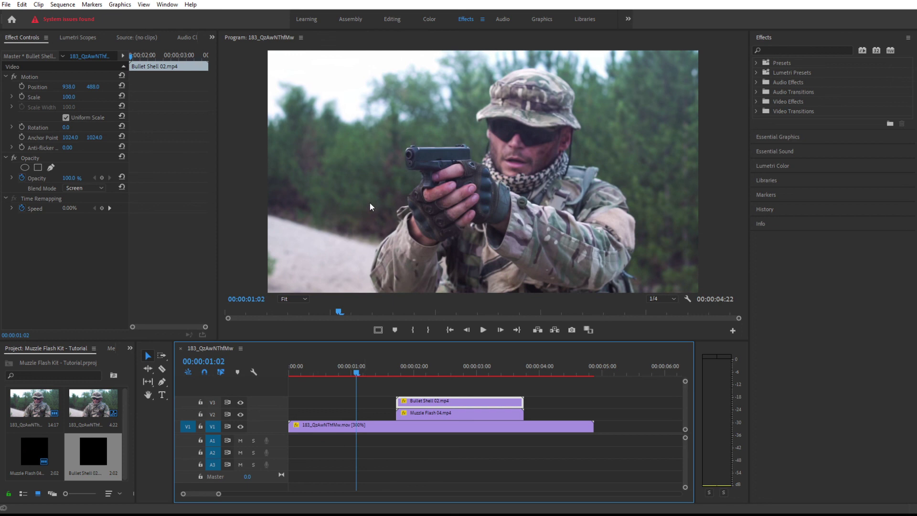
{"action": "left_click_drag", "start_coordinate": [358, 372], "coordinate": [290, 381]}
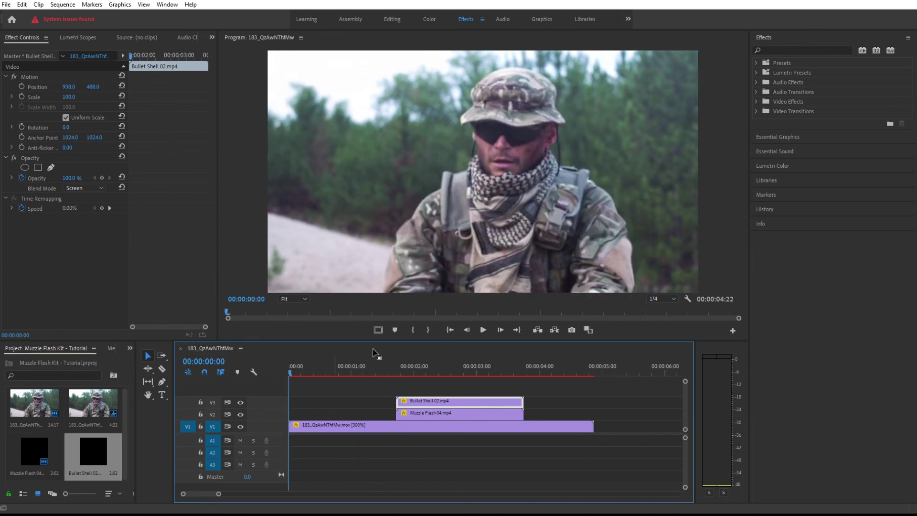
{"action": "left_click", "coordinate": [488, 330]}
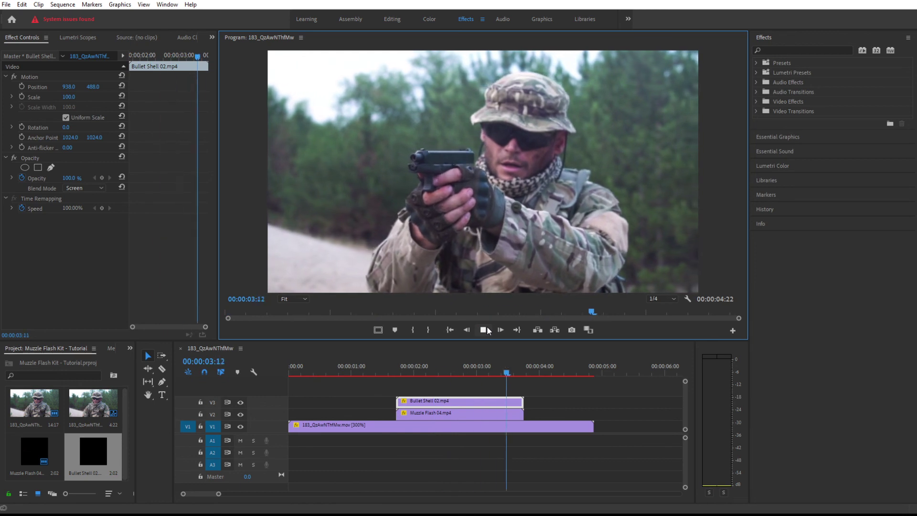
{"action": "left_click", "coordinate": [486, 327]}
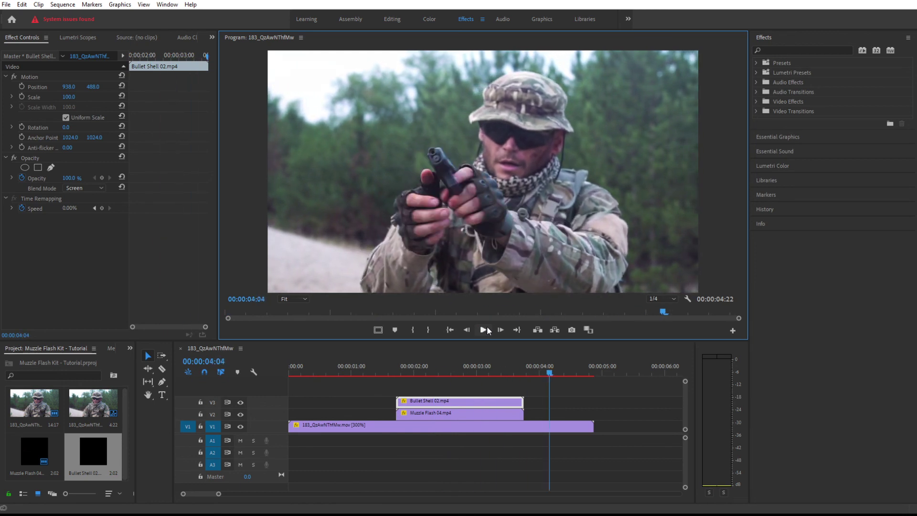